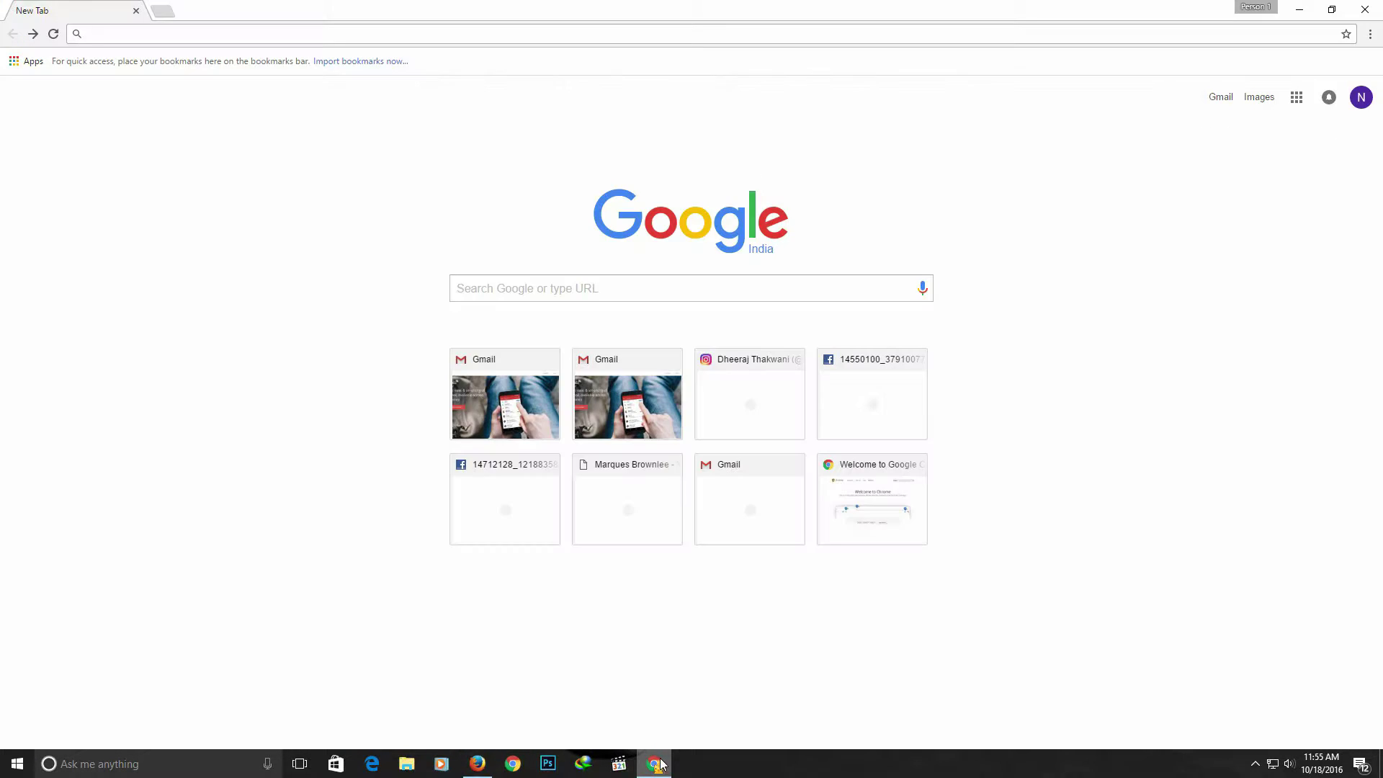
# Step: Open the saved Instagram profile page, then bring Chrome back up from the desktop
pyautogui.click(769, 411)
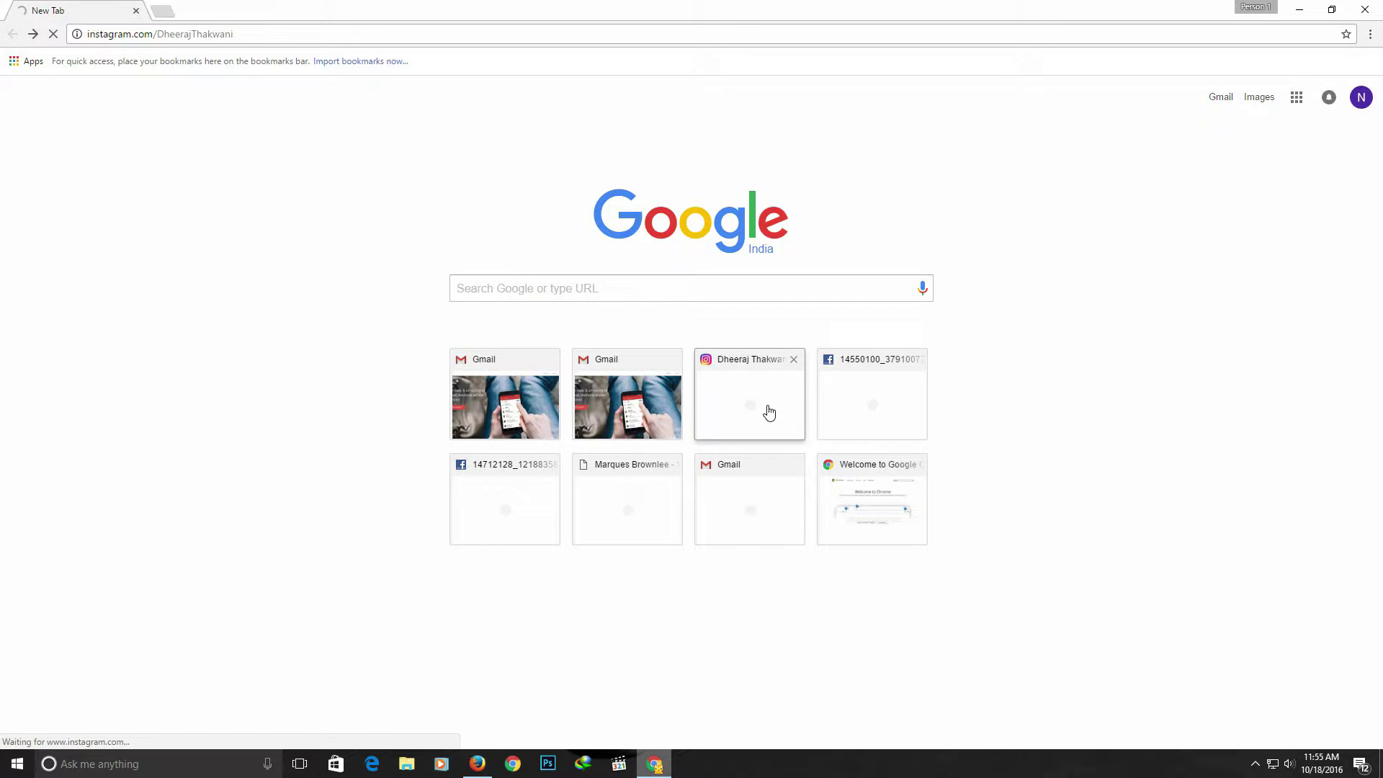
pyautogui.press('super+d')
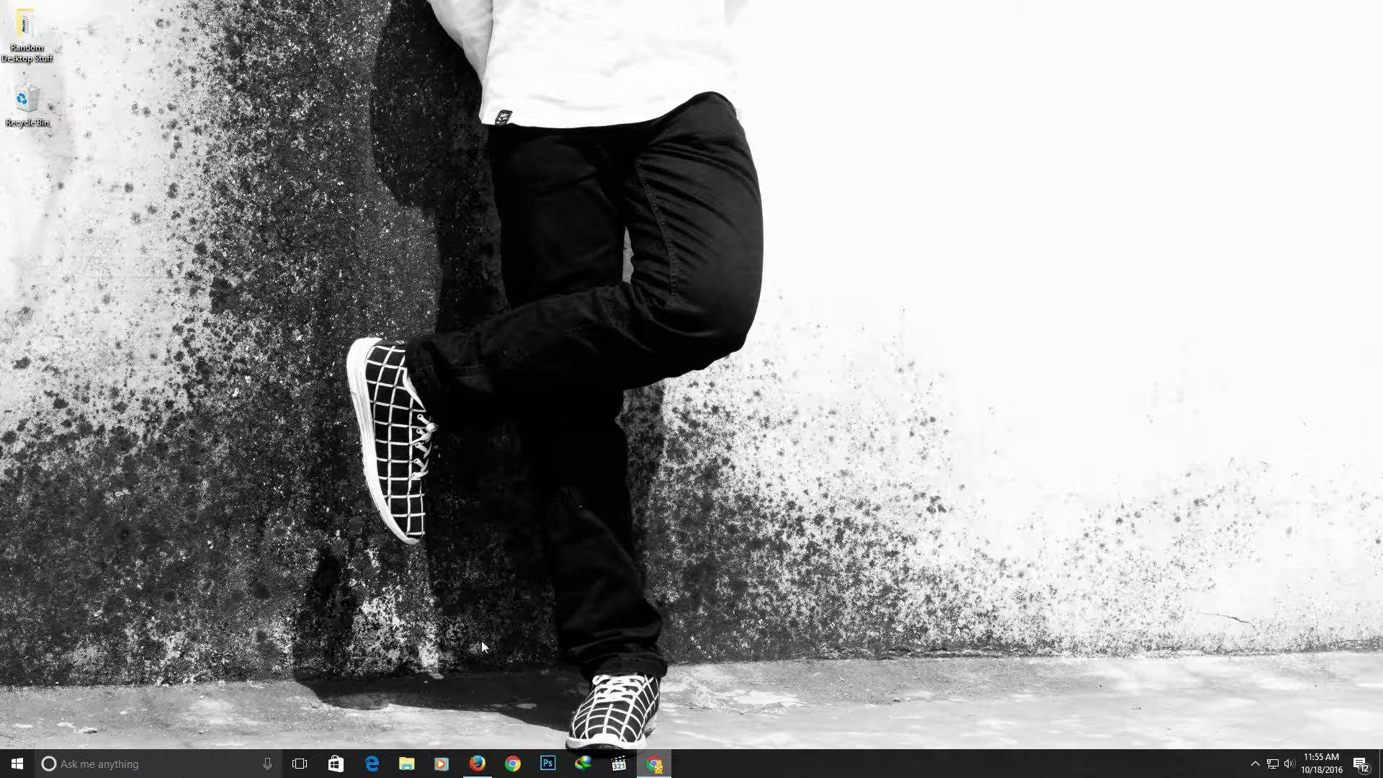
pyautogui.click(656, 765)
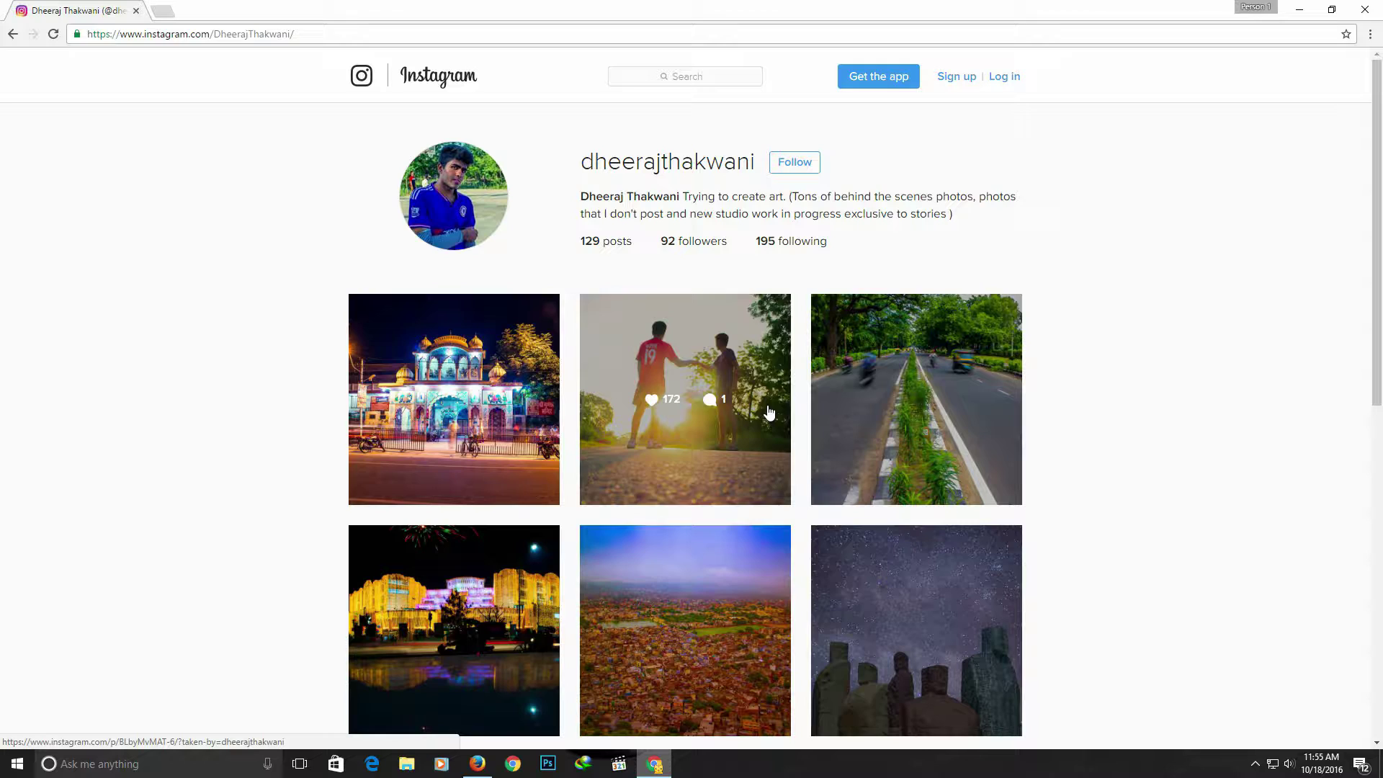
pyautogui.scroll(-1, 1007, 494)
pyautogui.scroll(-2, 1007, 494)
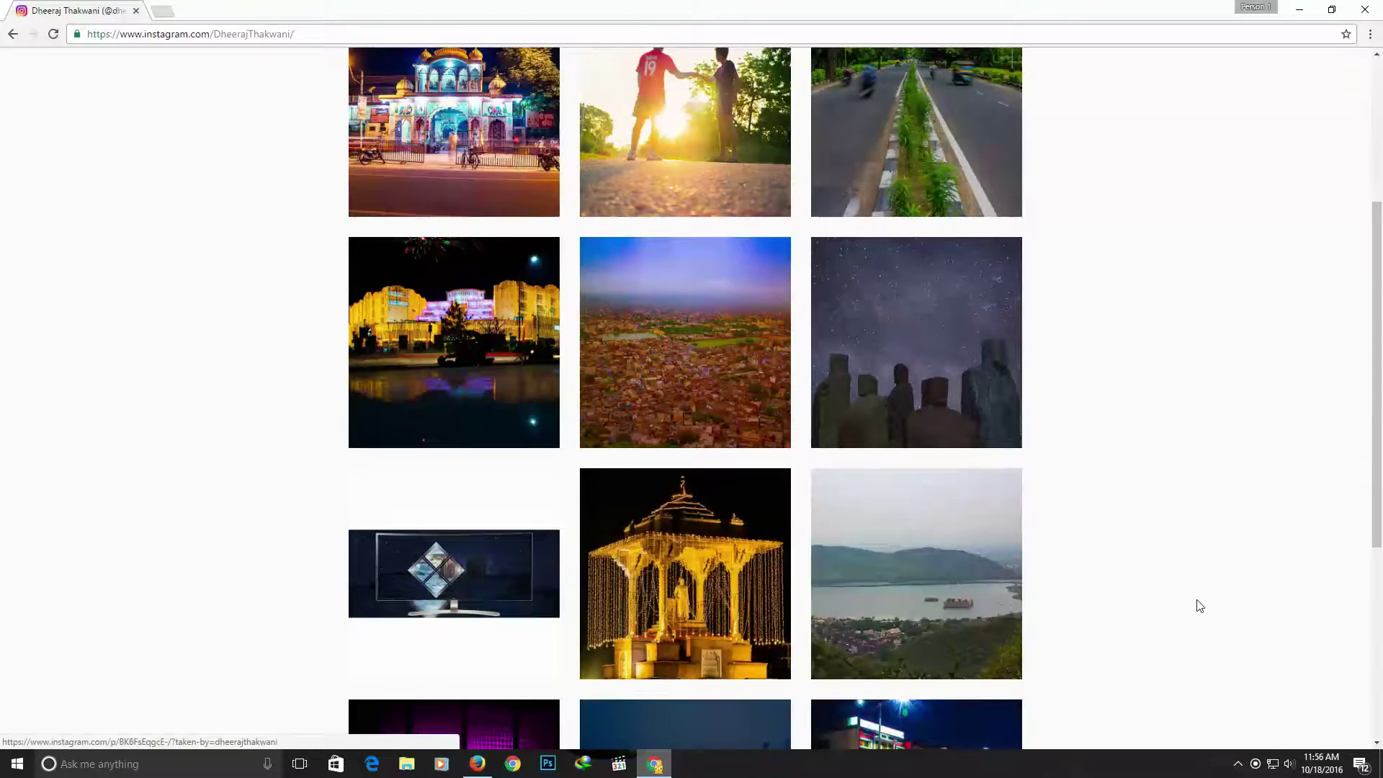
pyautogui.scroll(-4, 1135, 595)
pyautogui.scroll(-2, 1082, 520)
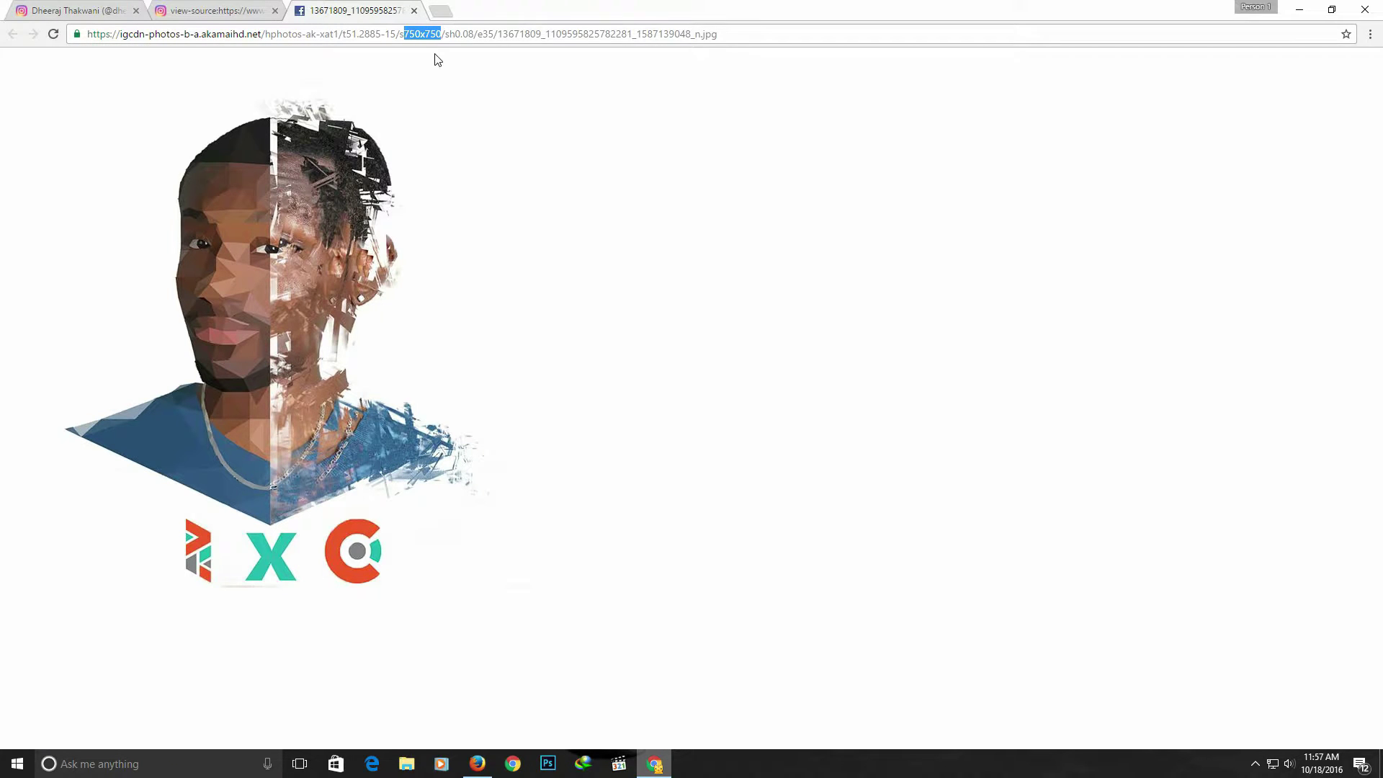
# Step: Delete the 's750x750/' size segment from the image URL to load the full-size photo
pyautogui.press('BackSpace')
pyautogui.press('BackSpace')
pyautogui.press('BackSpace')
pyautogui.press('Return')
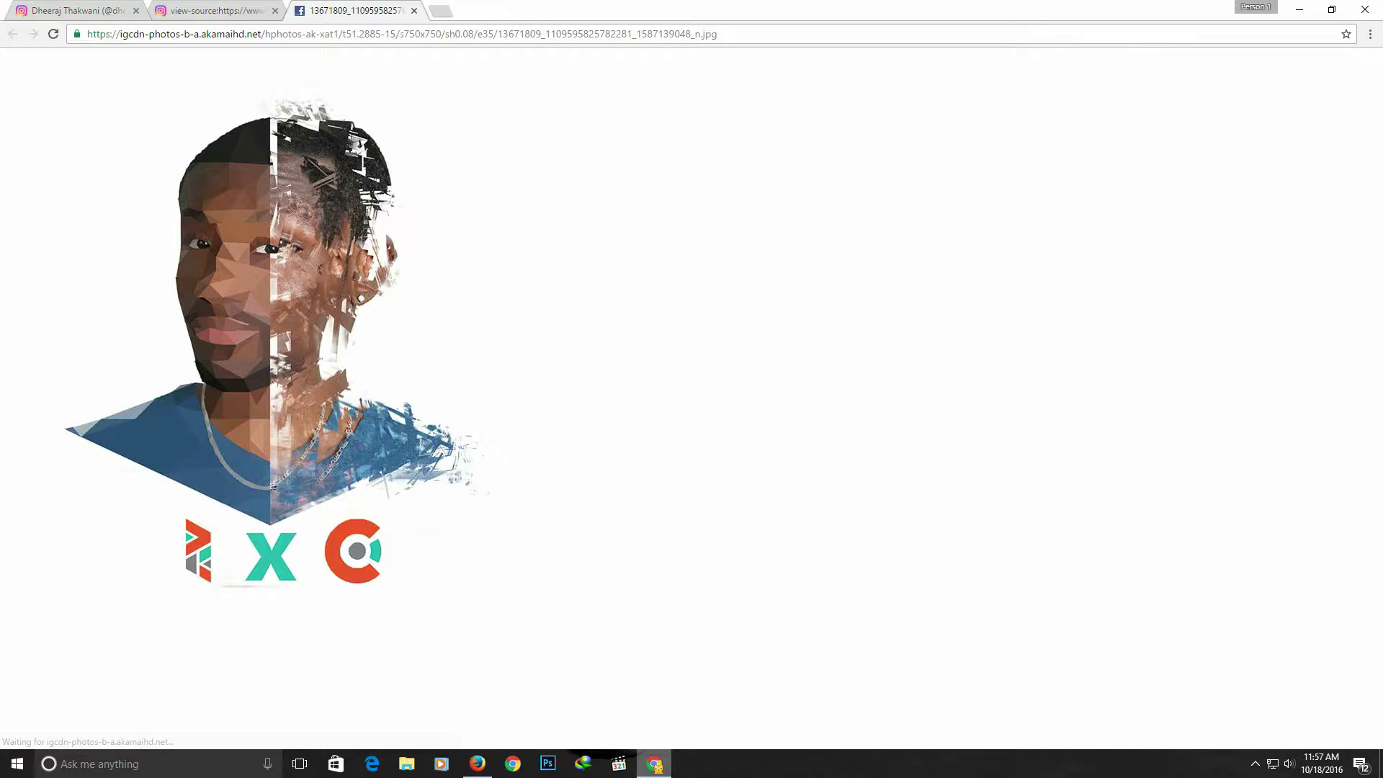
pyautogui.moveTo(404, 33); pyautogui.dragTo(430, 33)
pyautogui.press('BackSpace')
pyautogui.press('BackSpace')
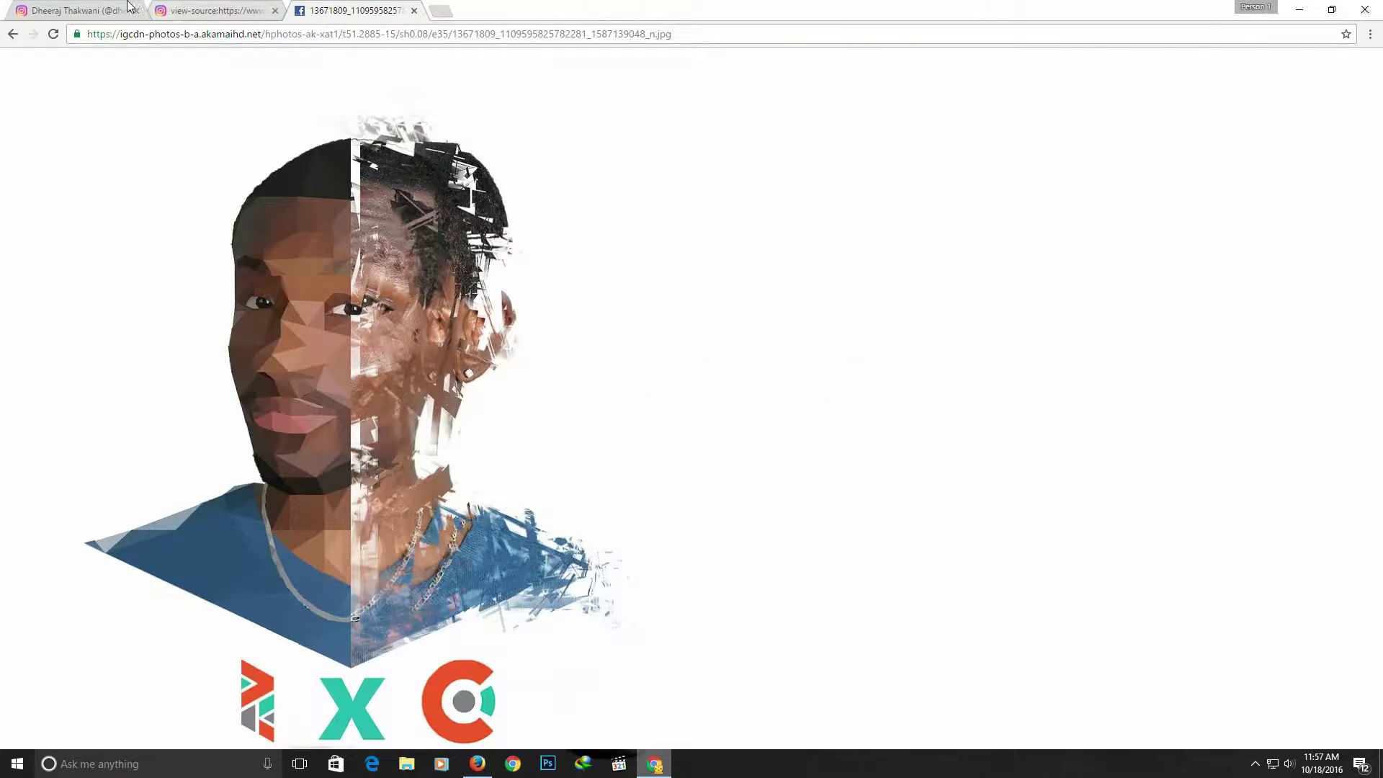
# Step: Close the Instagram post view and open the profile picture in a new tab
pyautogui.click(128, 9)
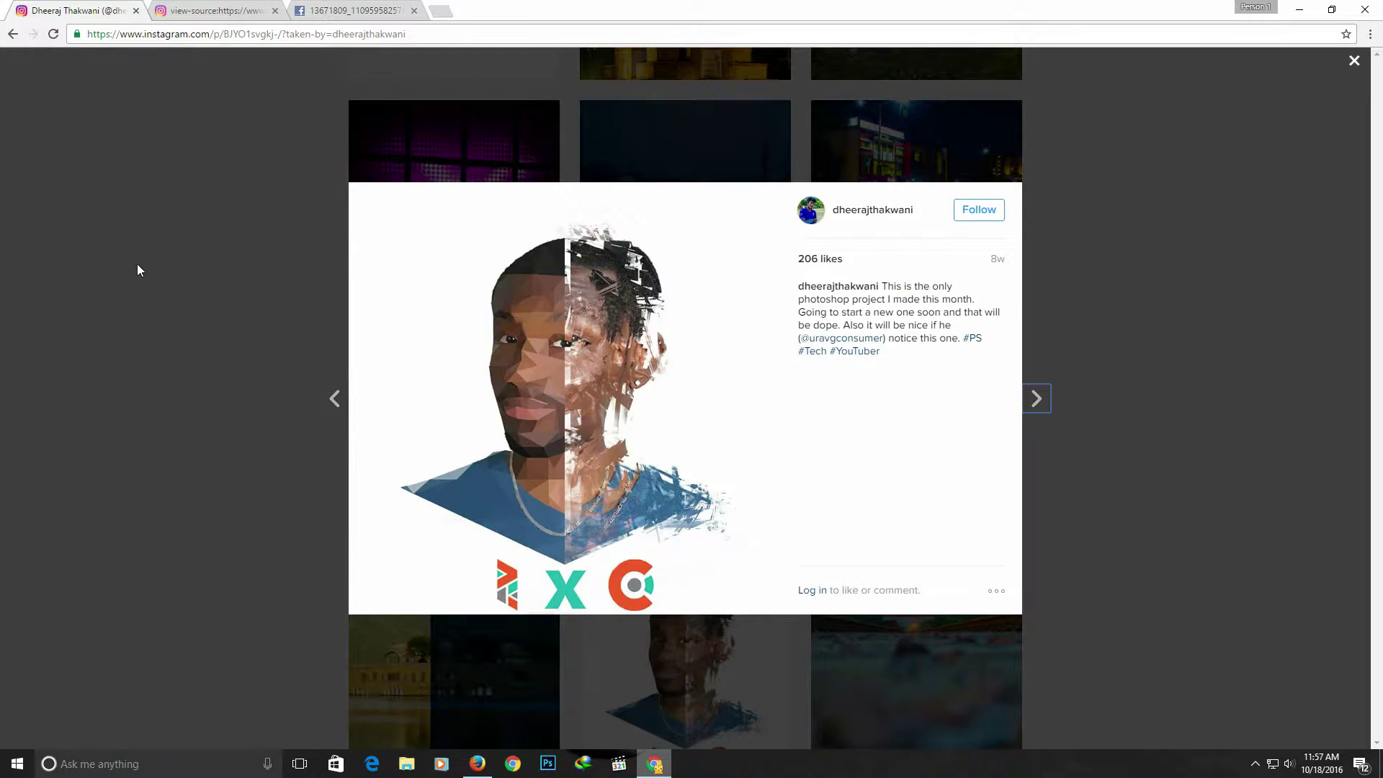
pyautogui.click(1353, 62)
pyautogui.scroll(10, 1027, 281)
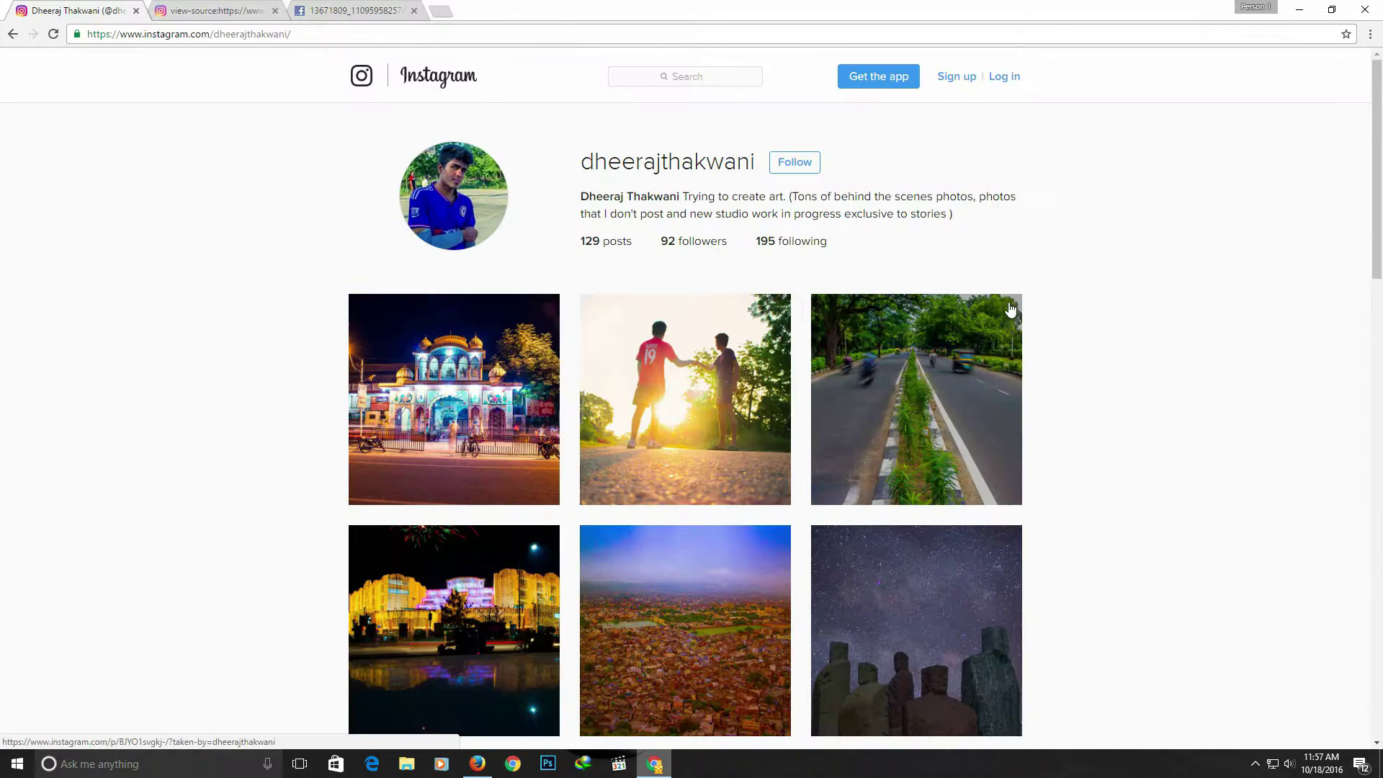
pyautogui.rightClick(494, 191)
pyautogui.click(421, 204)
pyautogui.rightClick(420, 203)
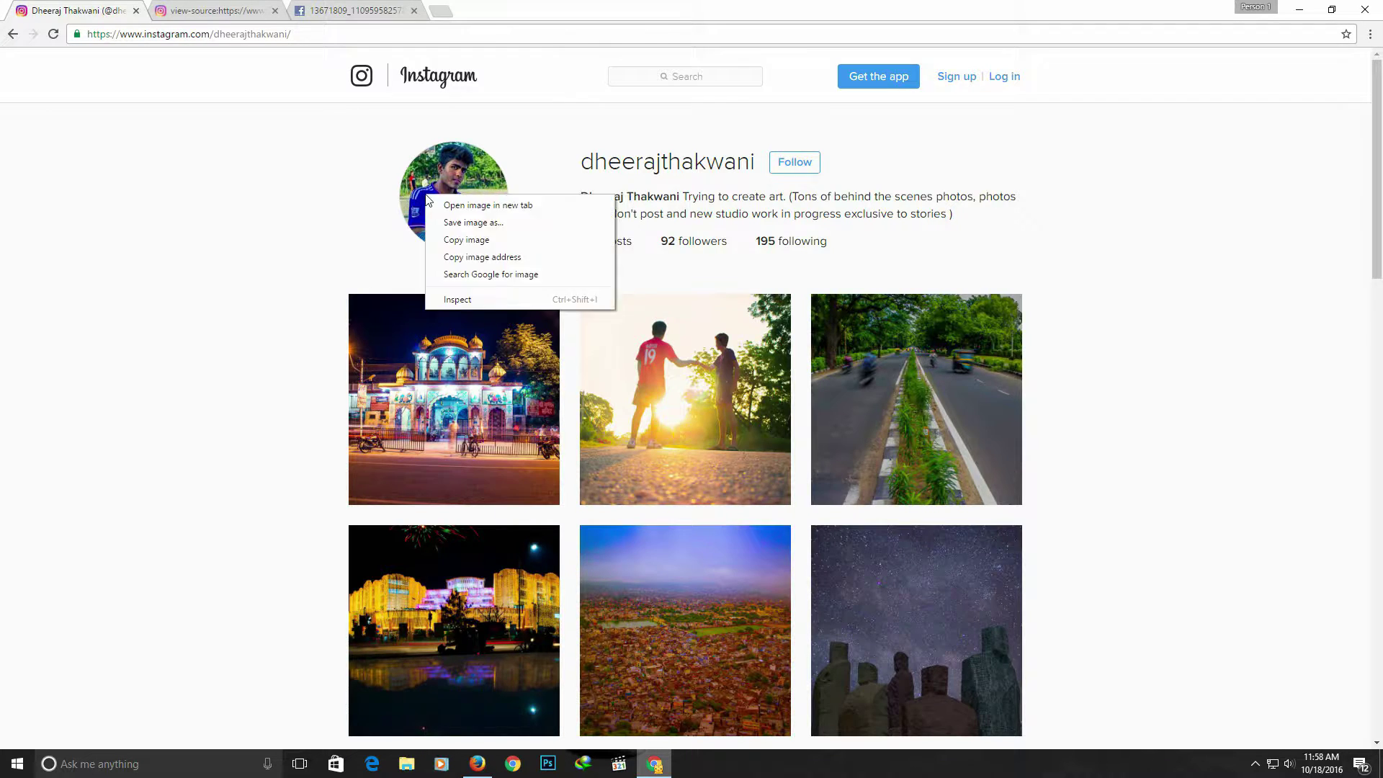
pyautogui.click(316, 14)
# Step: Back on the Instagram tab, close the post again and reopen the profile picture in a new tab
pyautogui.click(122, 7)
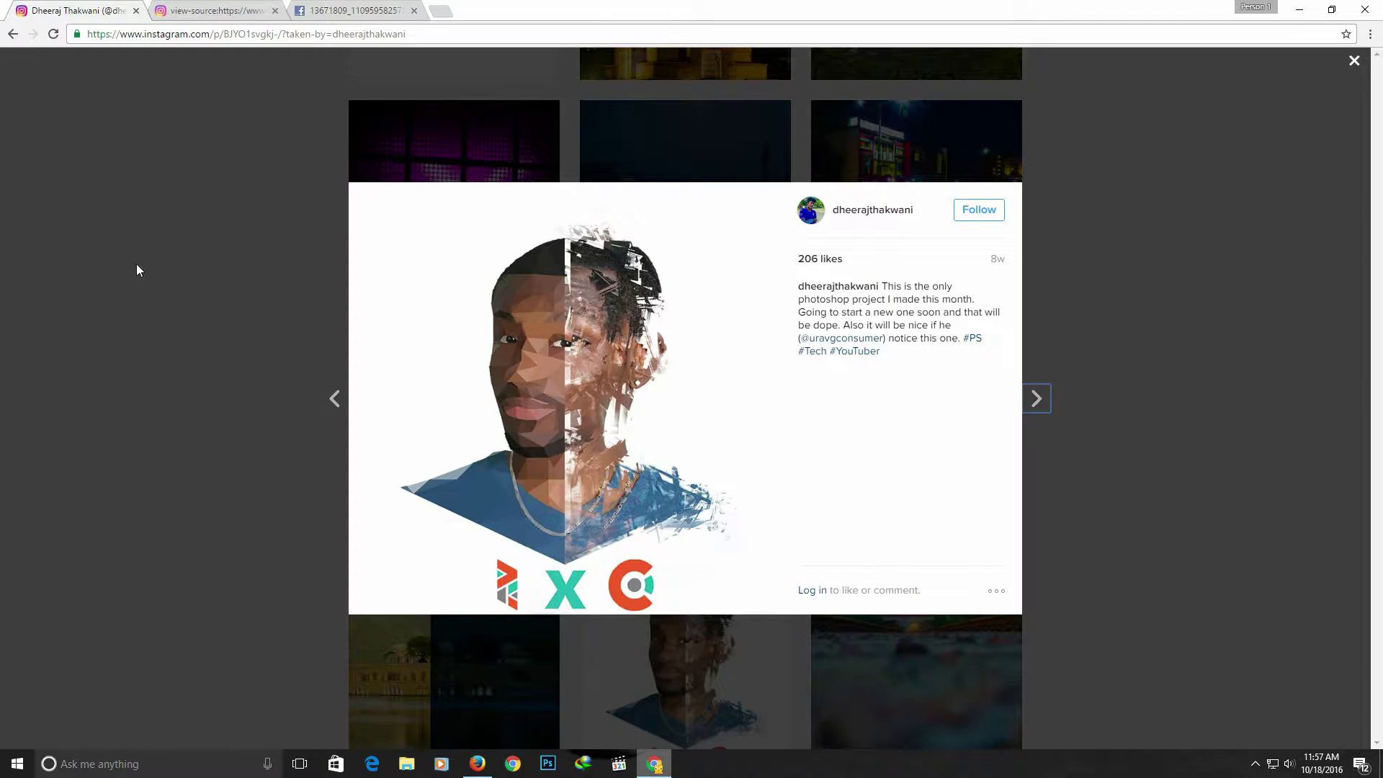
pyautogui.click(1356, 62)
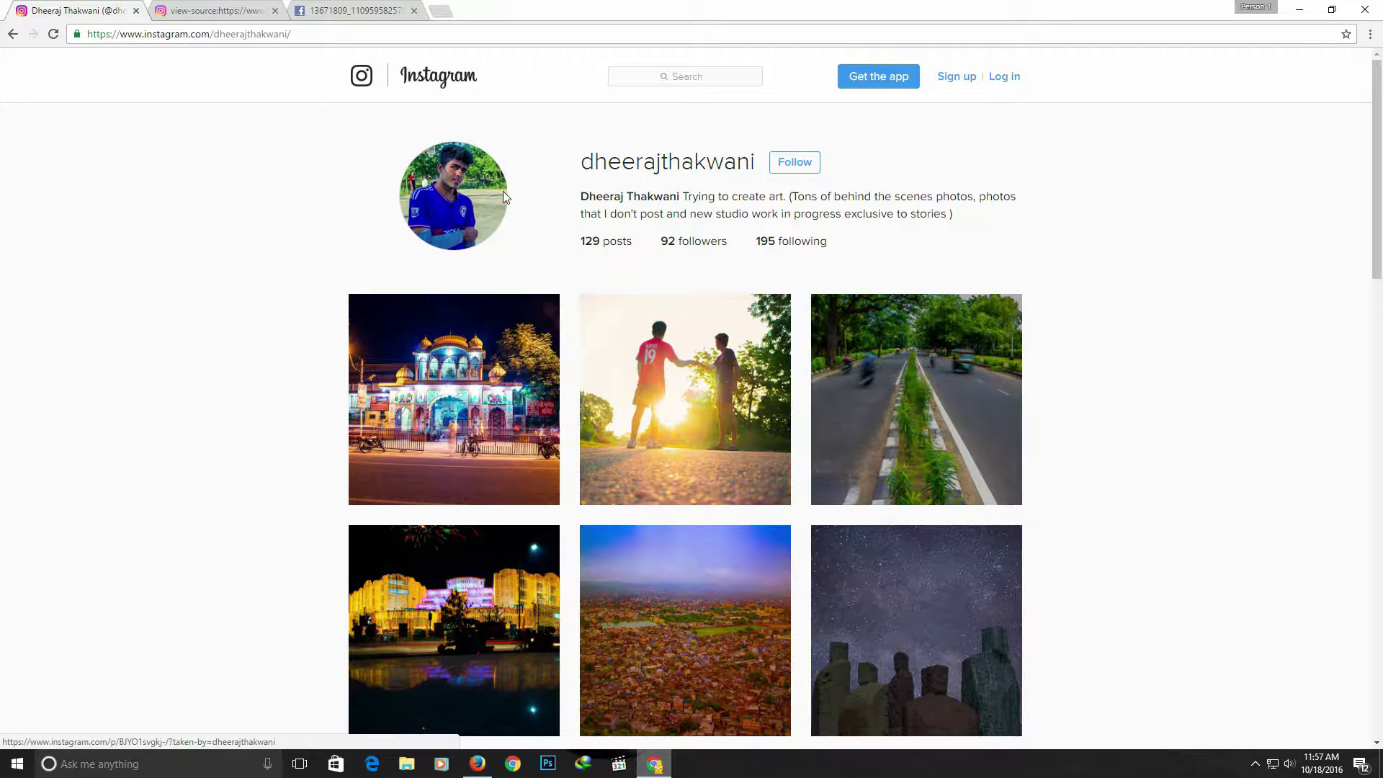
pyautogui.rightClick(502, 191)
pyautogui.click(419, 197)
pyautogui.rightClick(422, 196)
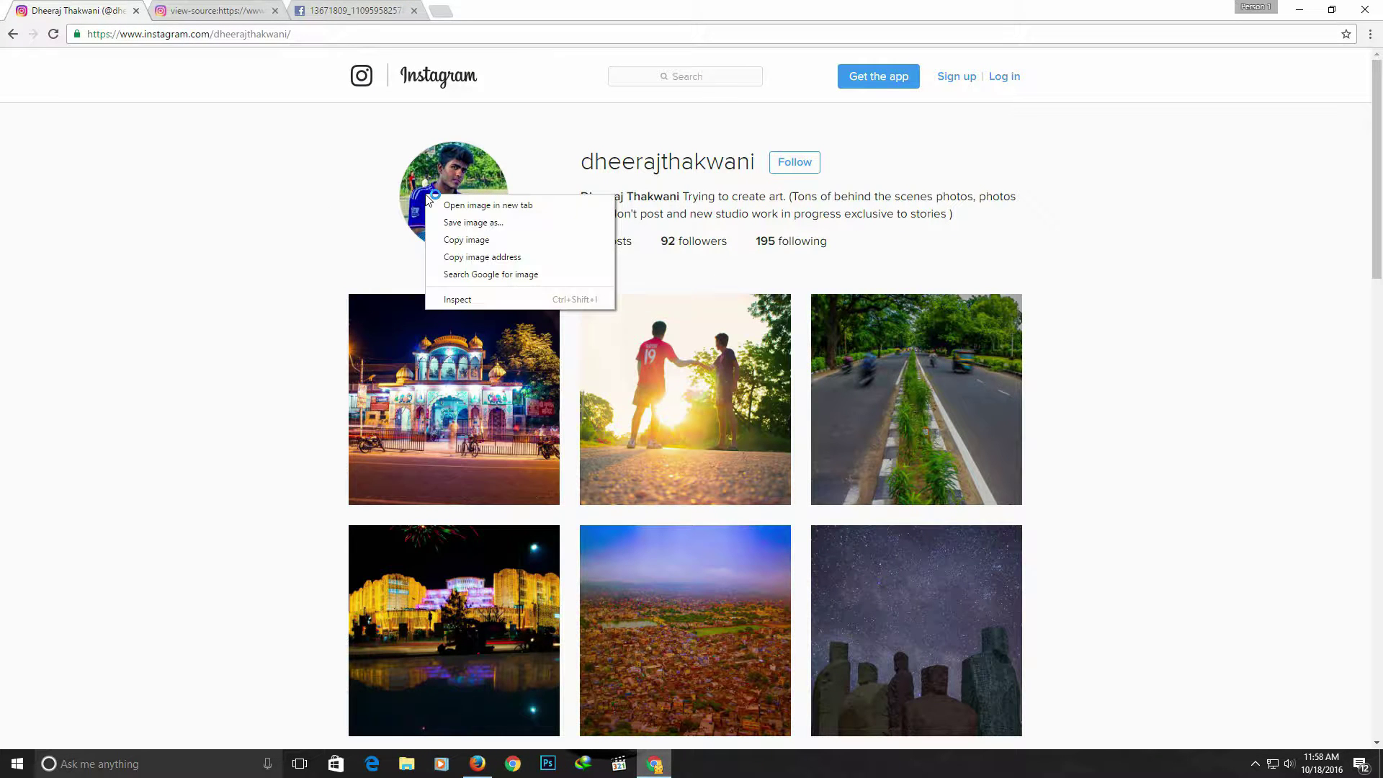
pyautogui.click(493, 207)
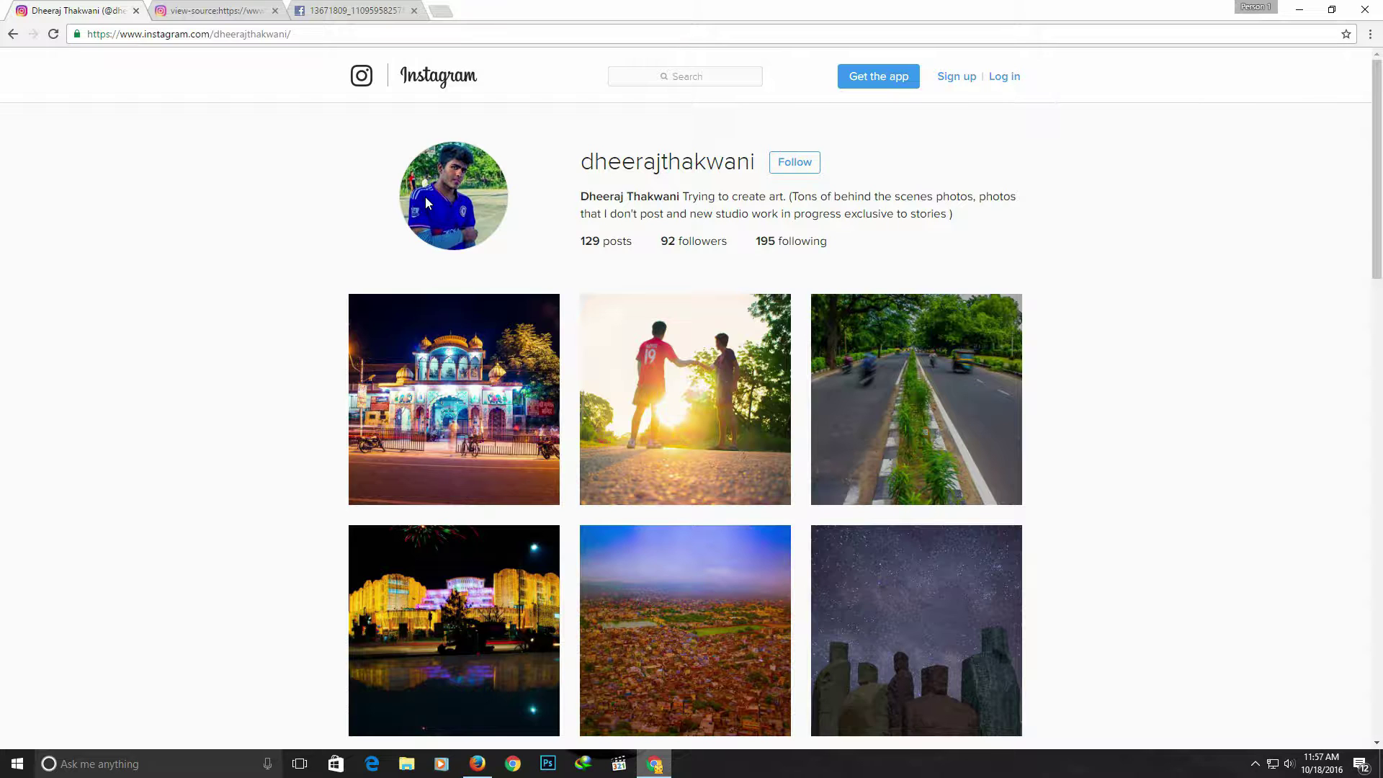
# Step: Bring up the profile picture's options, dismiss the Facebook notification, and switch to Firefox
pyautogui.rightClick(425, 193)
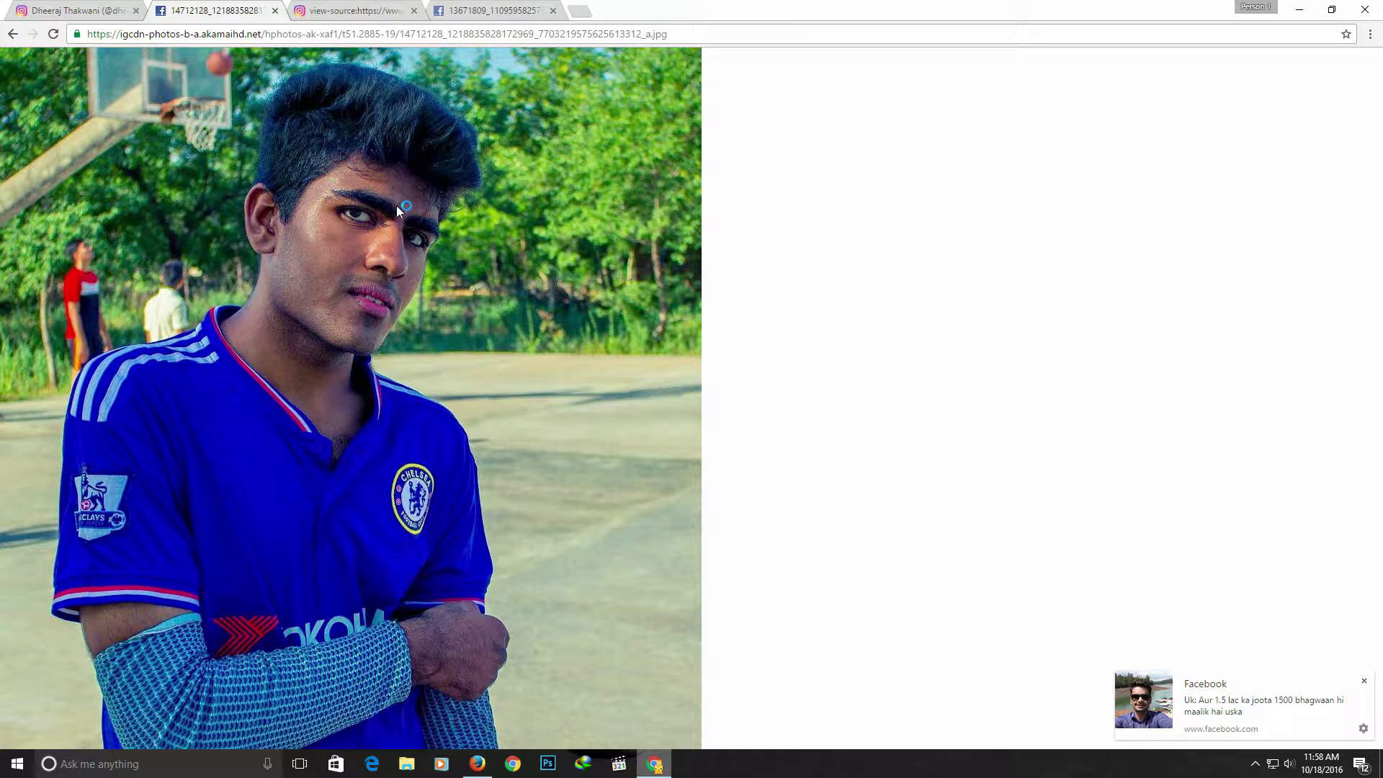
pyautogui.click(1364, 681)
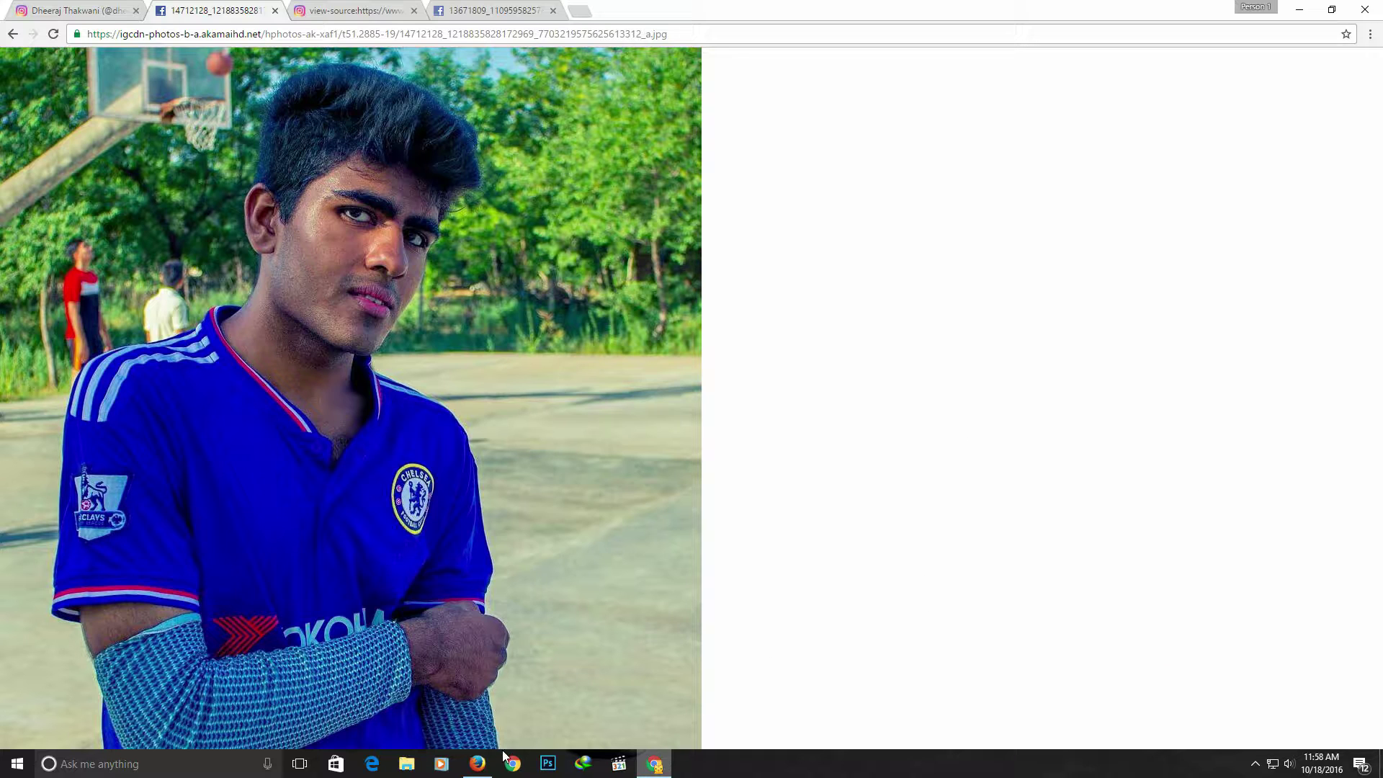
pyautogui.click(477, 763)
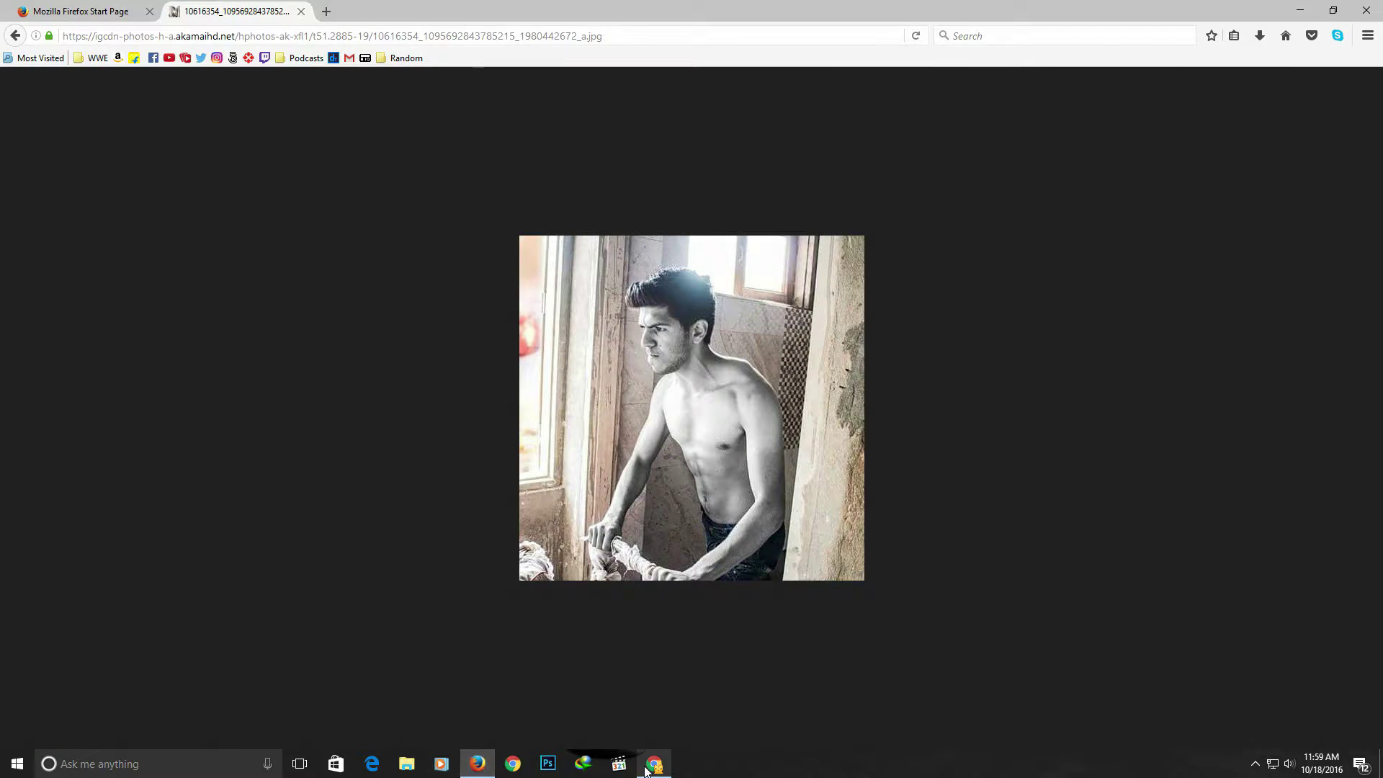
# Step: Select the address bar to start entering a new web address
pyautogui.click(323, 38)
pyautogui.write('yo')
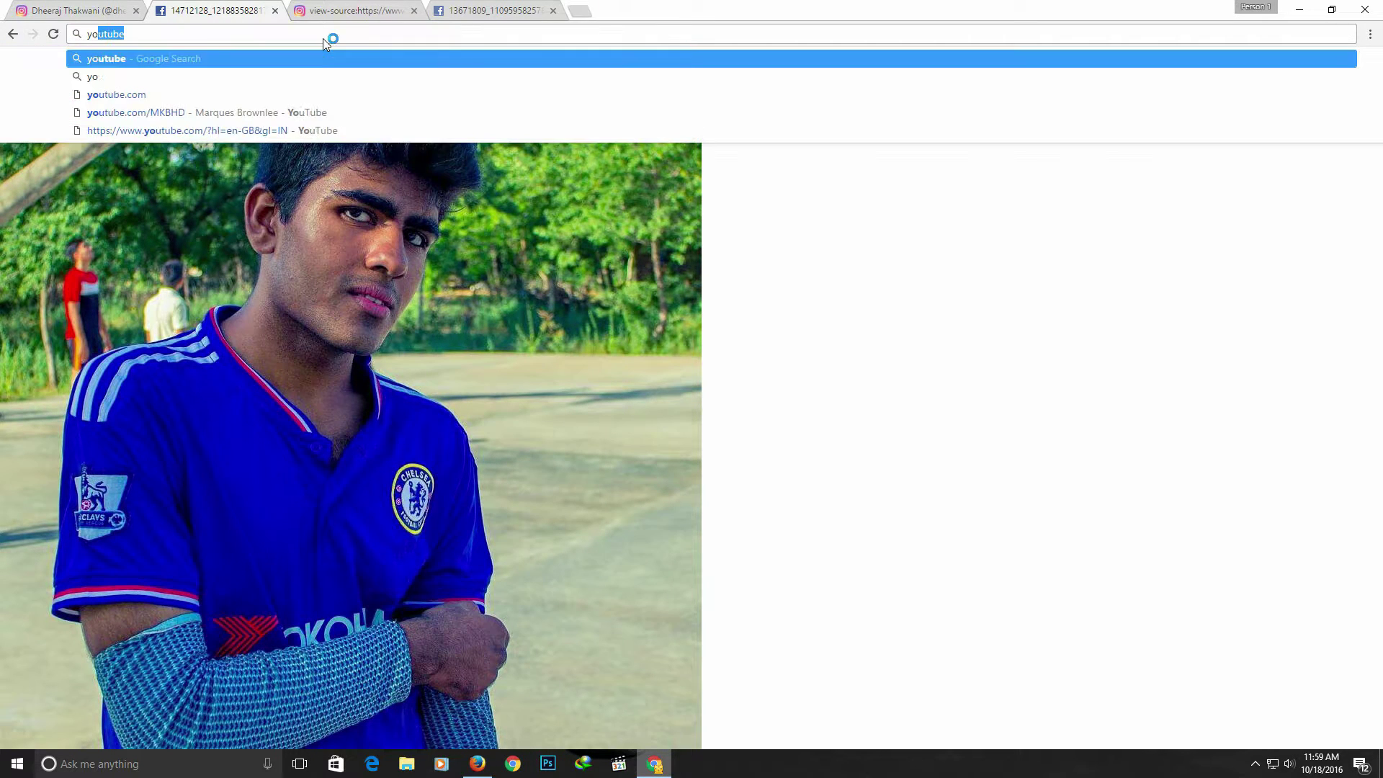
pyautogui.write('u')
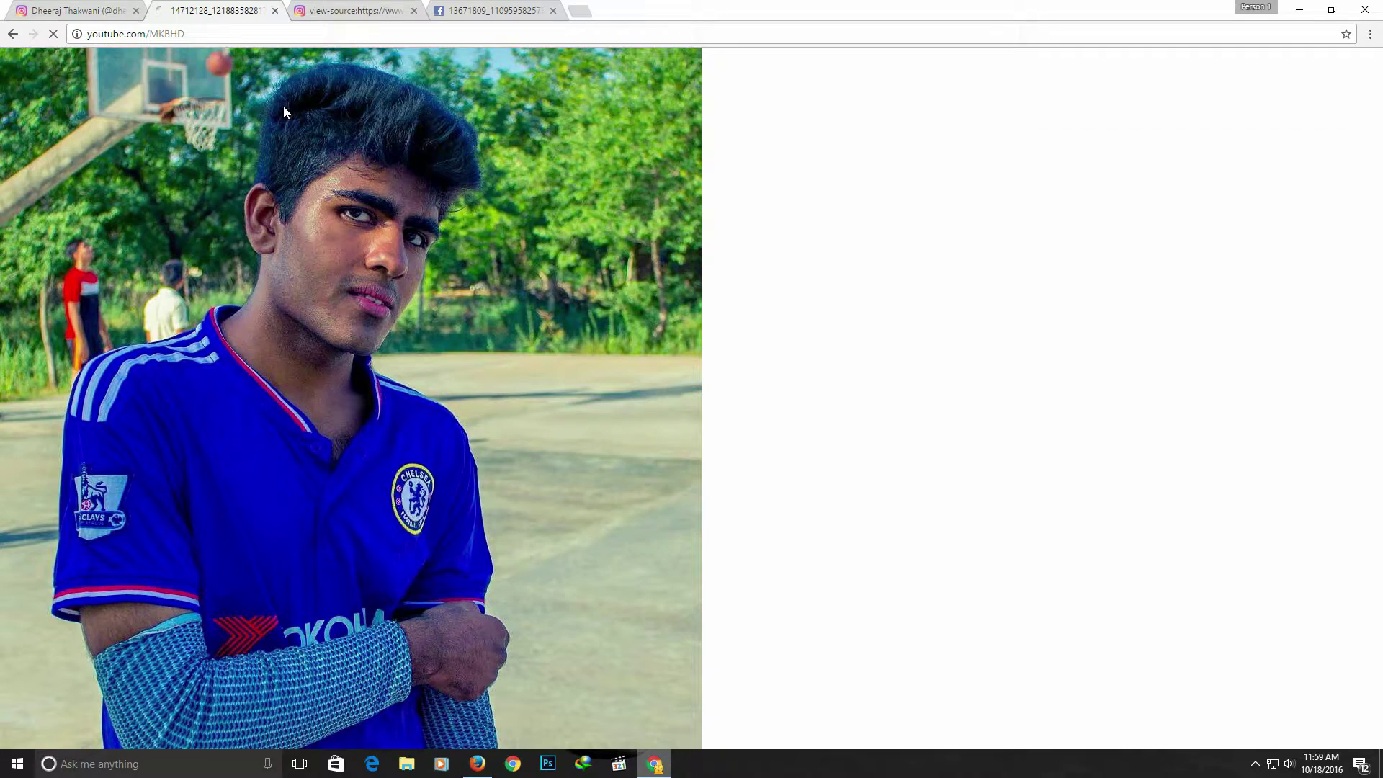
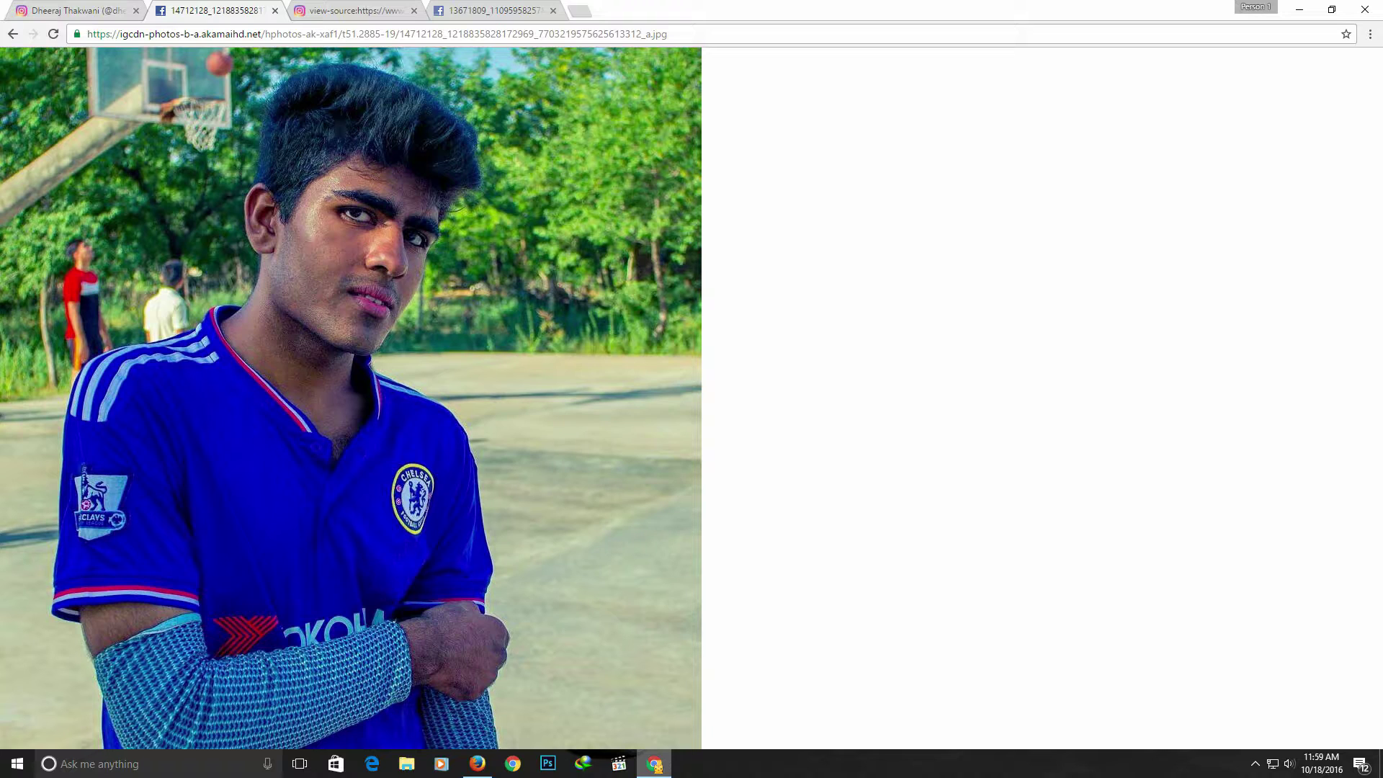
# Step: Go to youtube.com/MKBHD and open the 'LG V20: Most Underrated Phone?!' upload
pyautogui.click(323, 39)
pyautogui.write('yo')
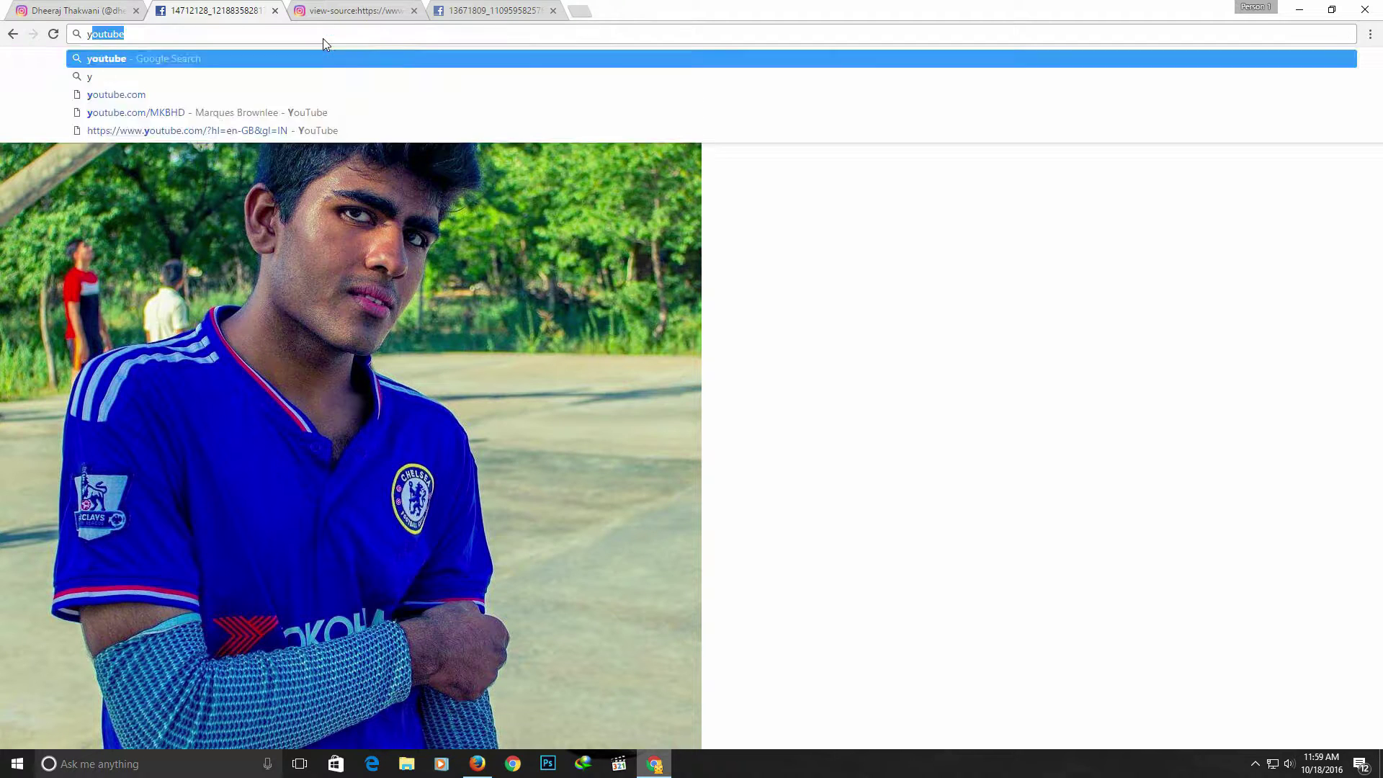
pyautogui.write('u')
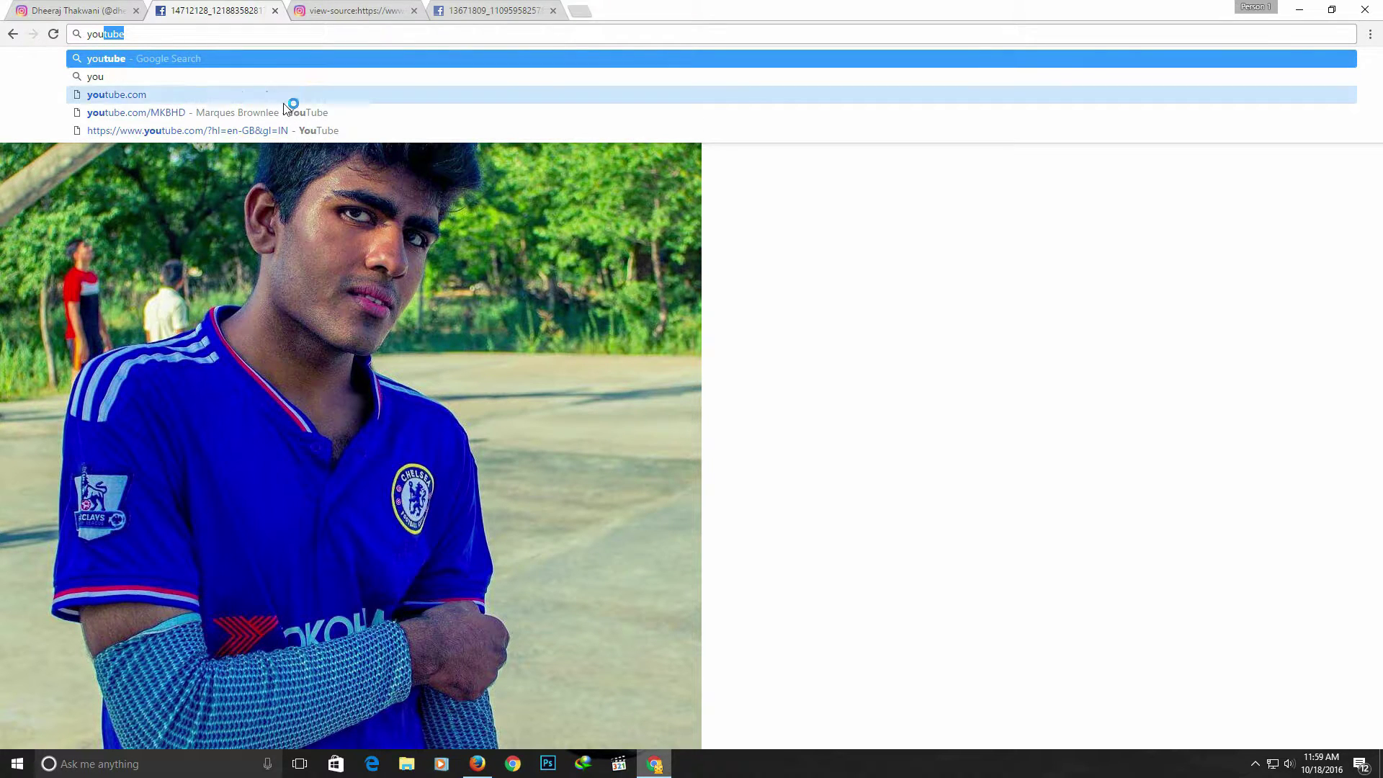
pyautogui.click(283, 109)
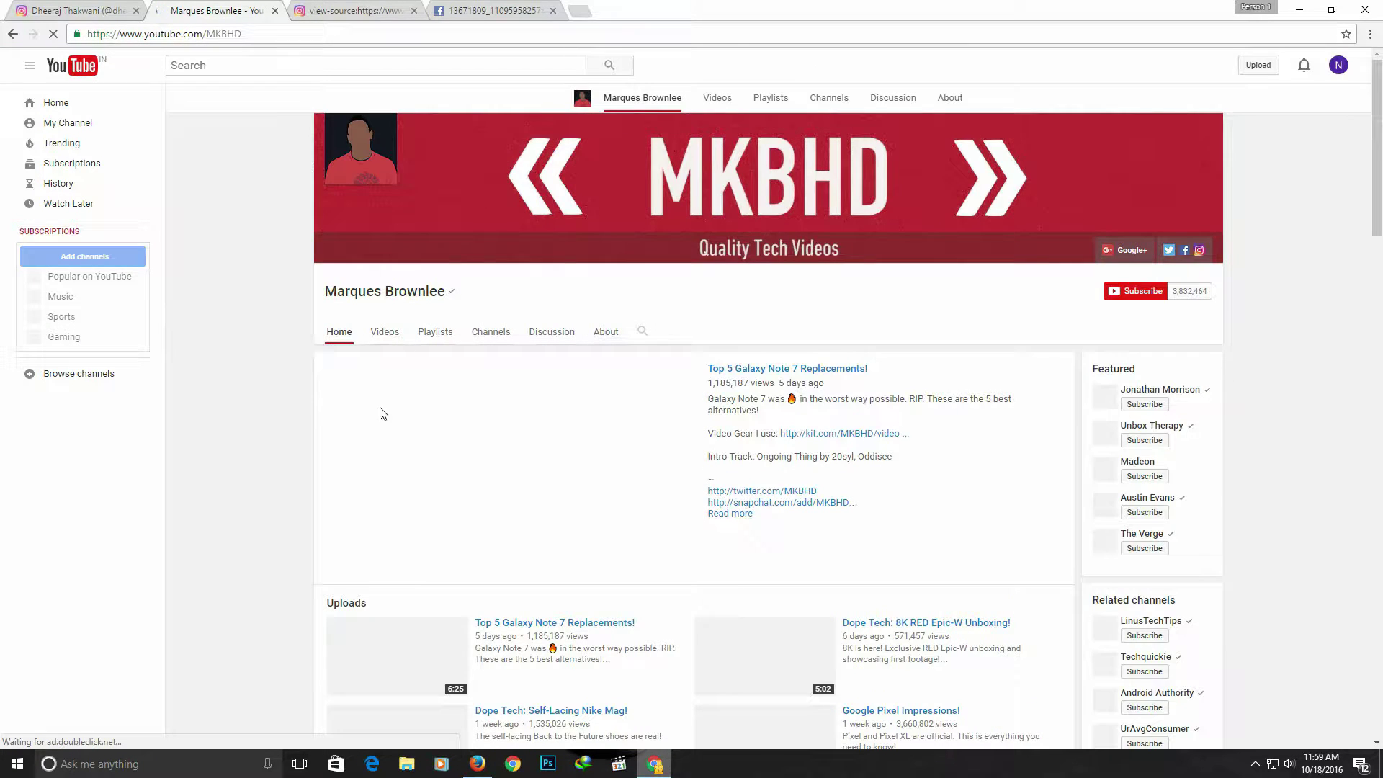
pyautogui.scroll(-2, 487, 520)
pyautogui.click(621, 587)
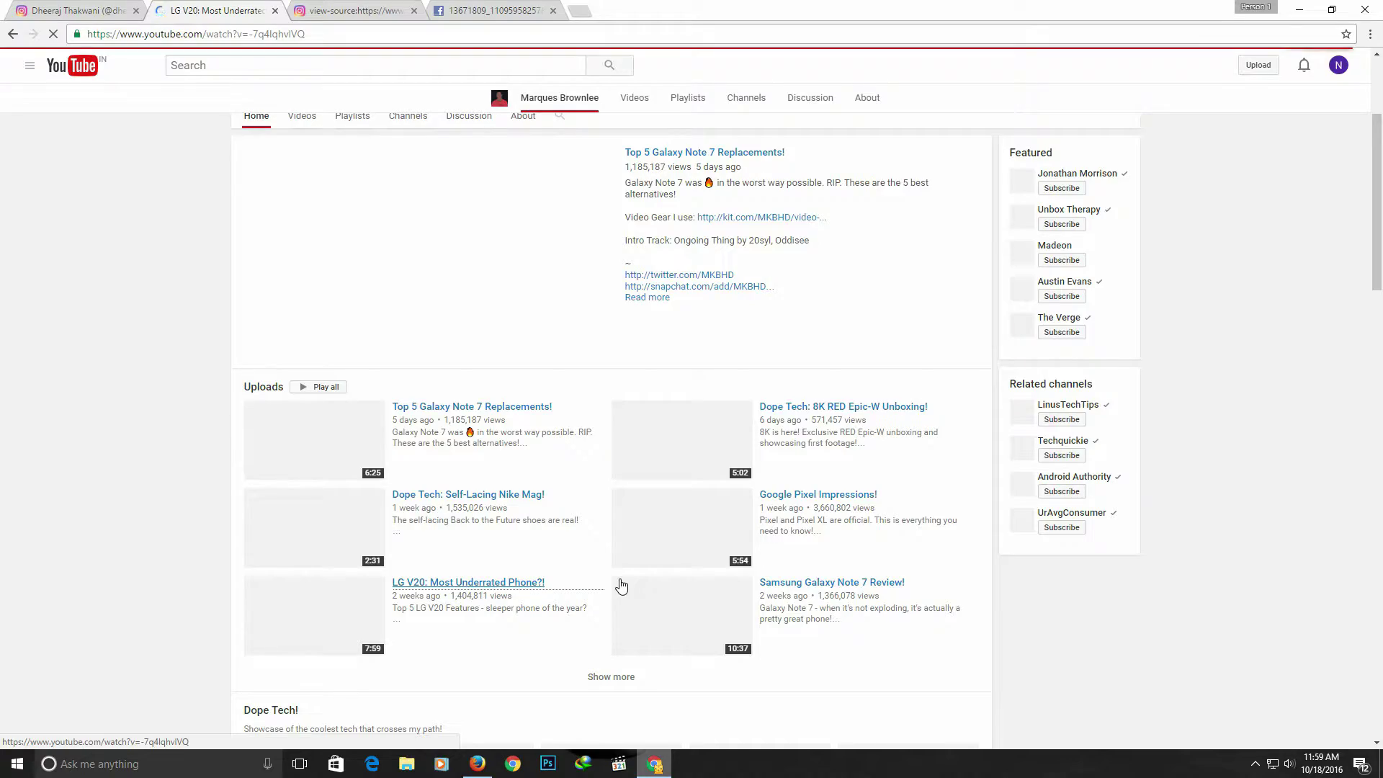
# Step: View the page source, find 'thumbnailurl', and open its i.ytimg.com maxresdefault link in a new tab
pyautogui.hotkey('ctrl', 'u')
pyautogui.hotkey('ctrl', 'f')
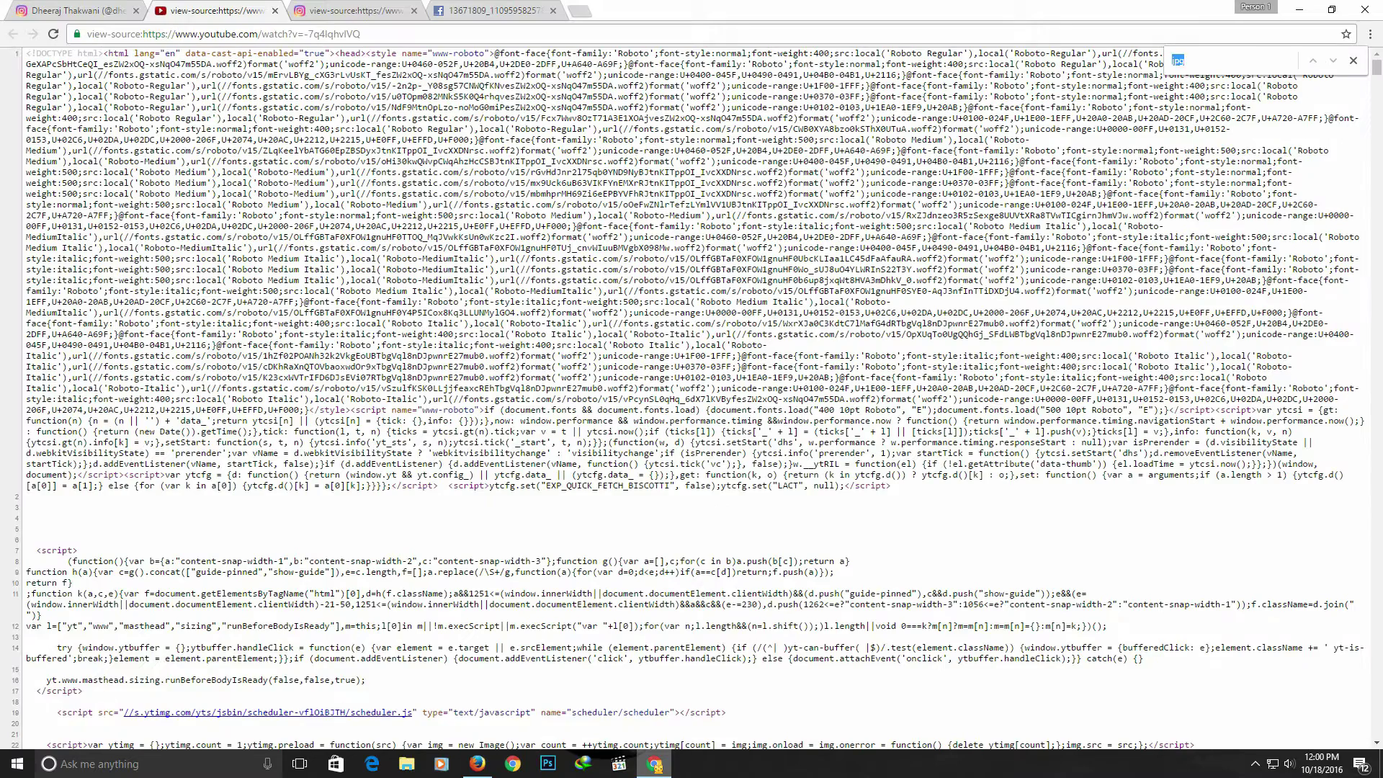
pyautogui.write('thumbnailurl')
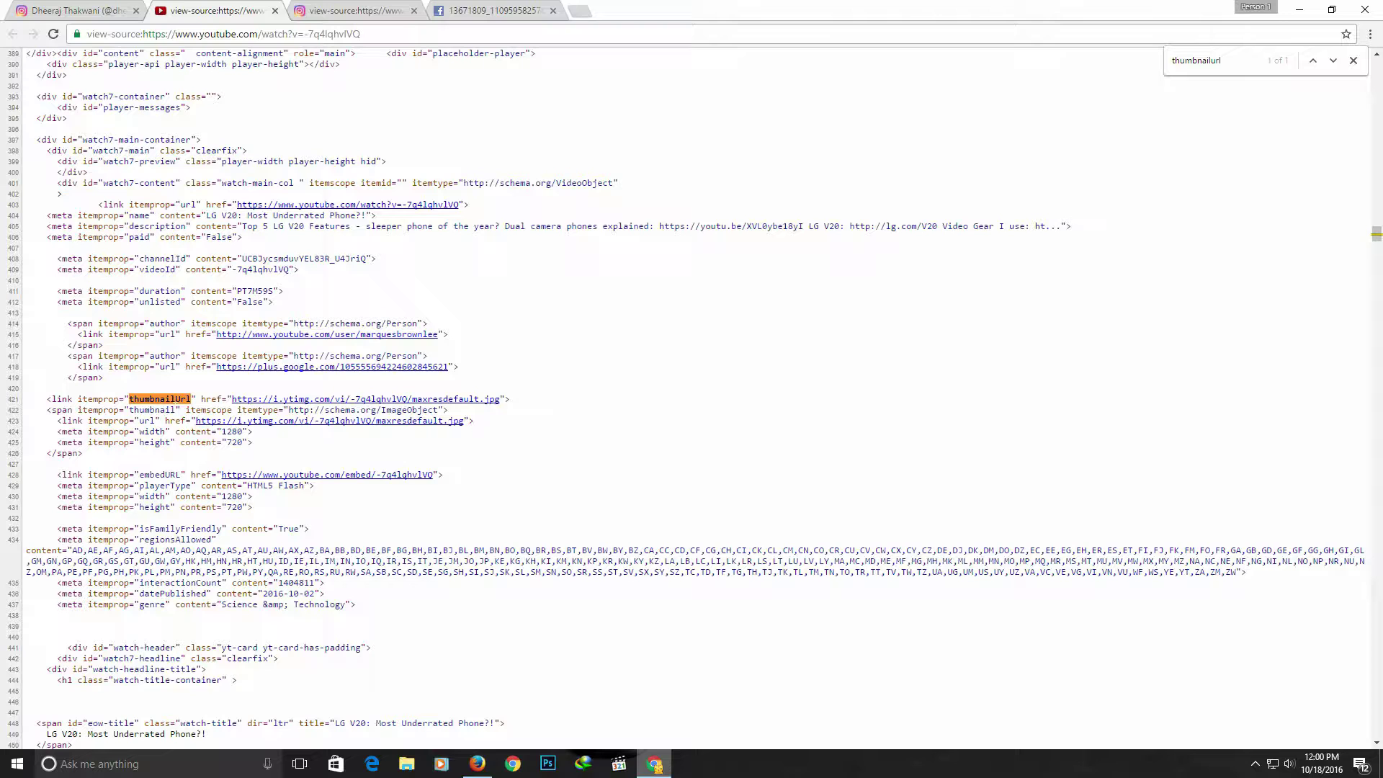
pyautogui.rightClick(288, 400)
pyautogui.click(336, 409)
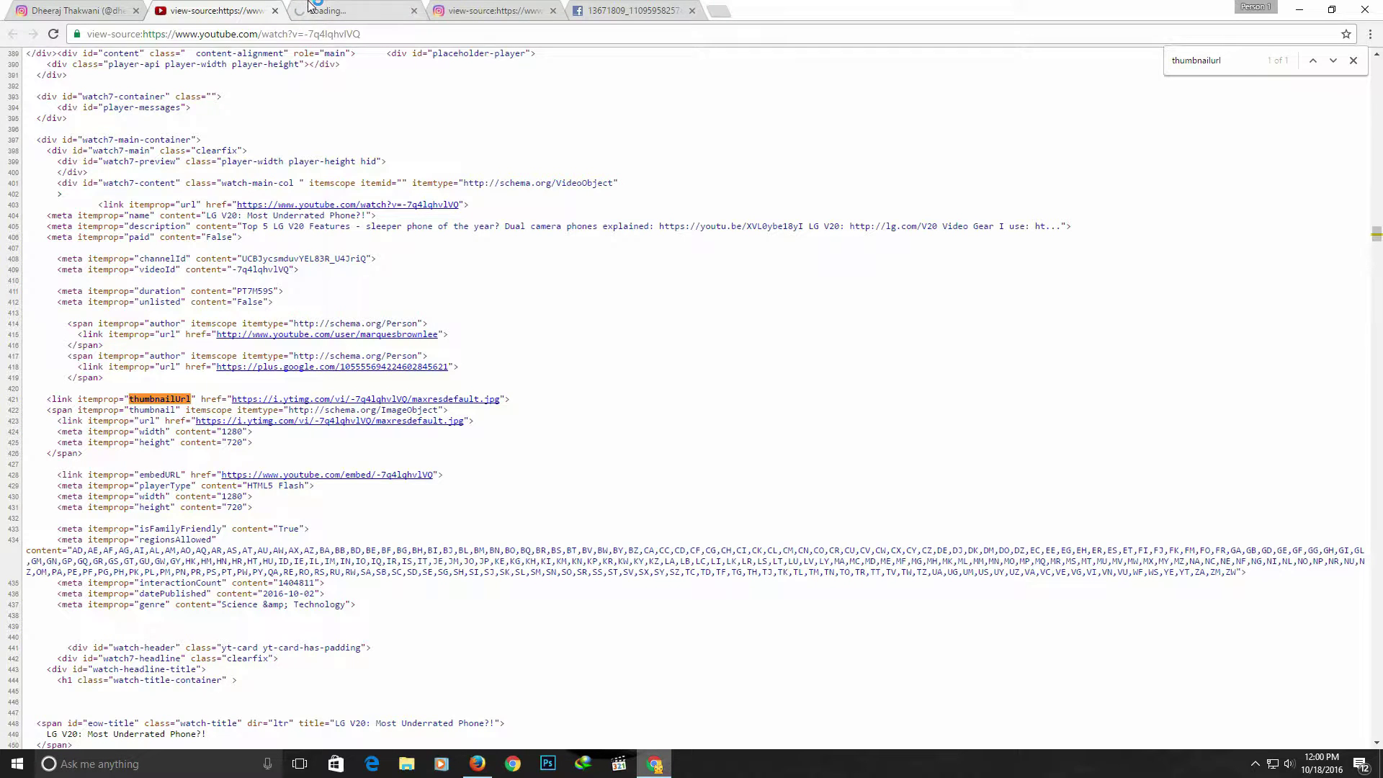